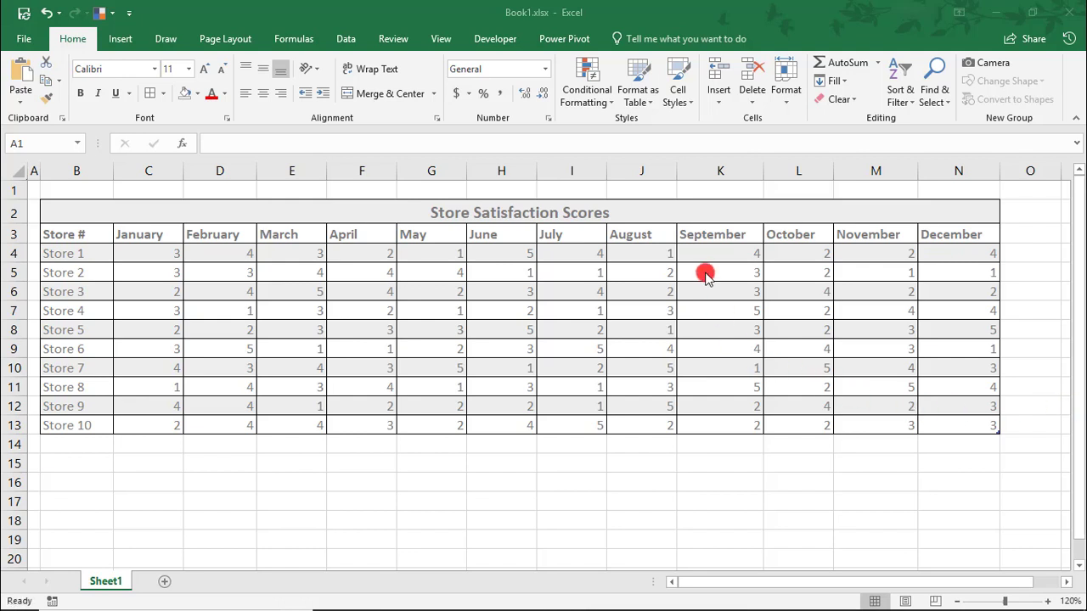
- Open the Conditional Formatting dropdown on the Home tab
{"action": "left_click", "coordinate": [586, 92]}
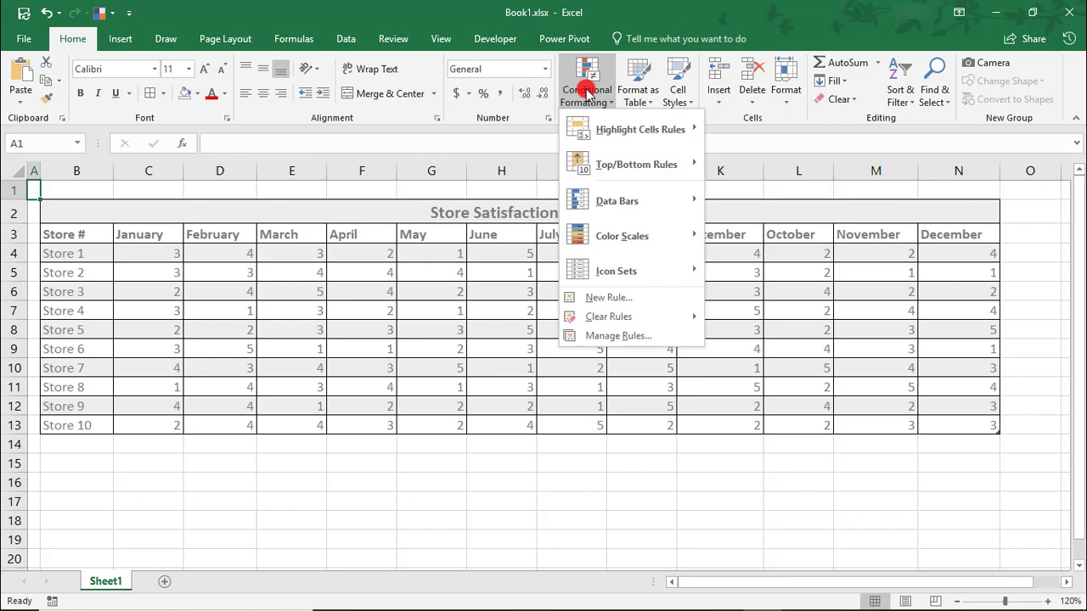
- Preview a Less Than 3 highlight on scores B3:N13, then cancel it
{"action": "left_click", "coordinate": [128, 207]}
{"action": "left_click_drag", "start_coordinate": [87, 235], "coordinate": [966, 430]}
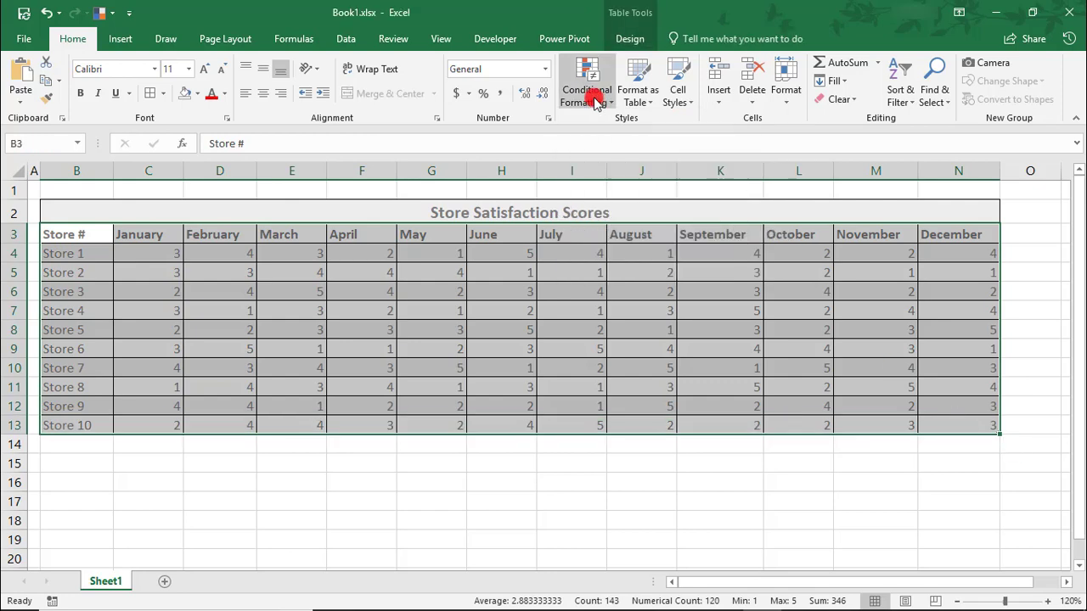
{"action": "left_click", "coordinate": [597, 100]}
{"action": "mouse_move", "coordinate": [640, 129]}
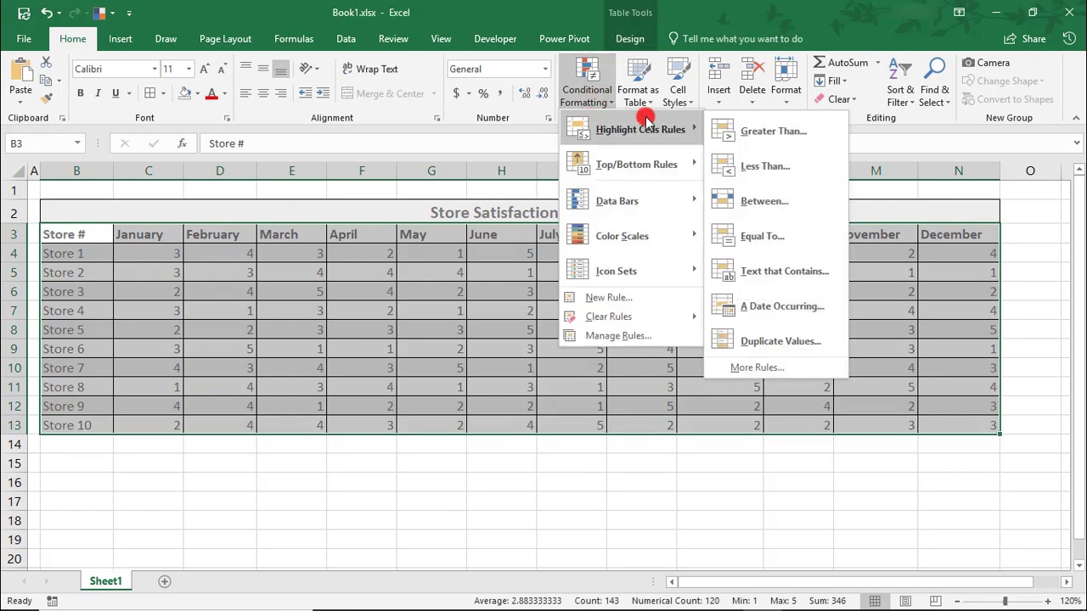
{"action": "left_click", "coordinate": [746, 167]}
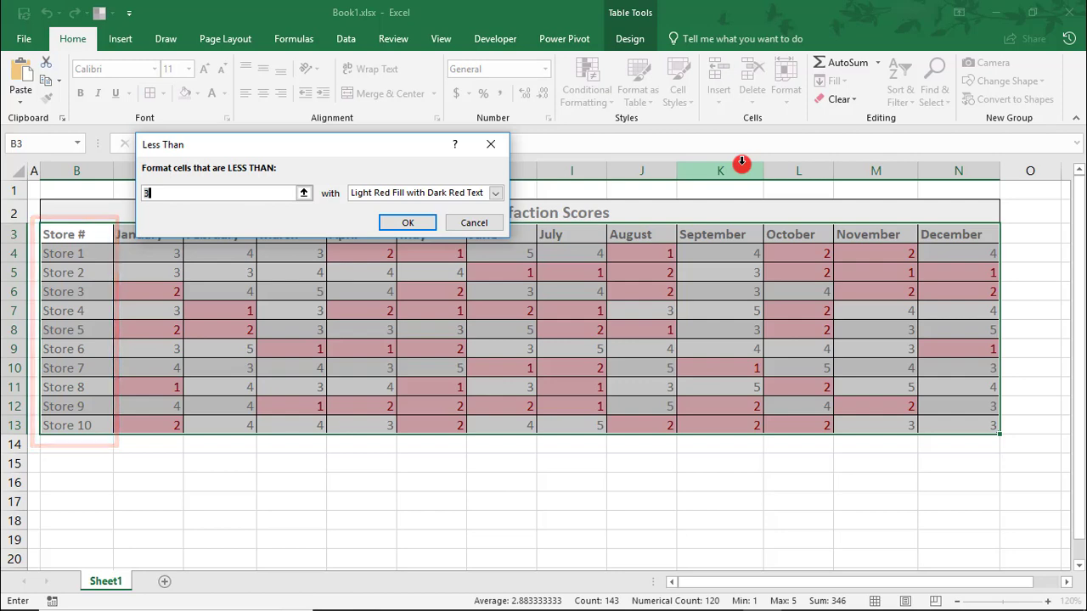
{"action": "left_click", "coordinate": [474, 223]}
{"action": "left_click", "coordinate": [83, 211]}
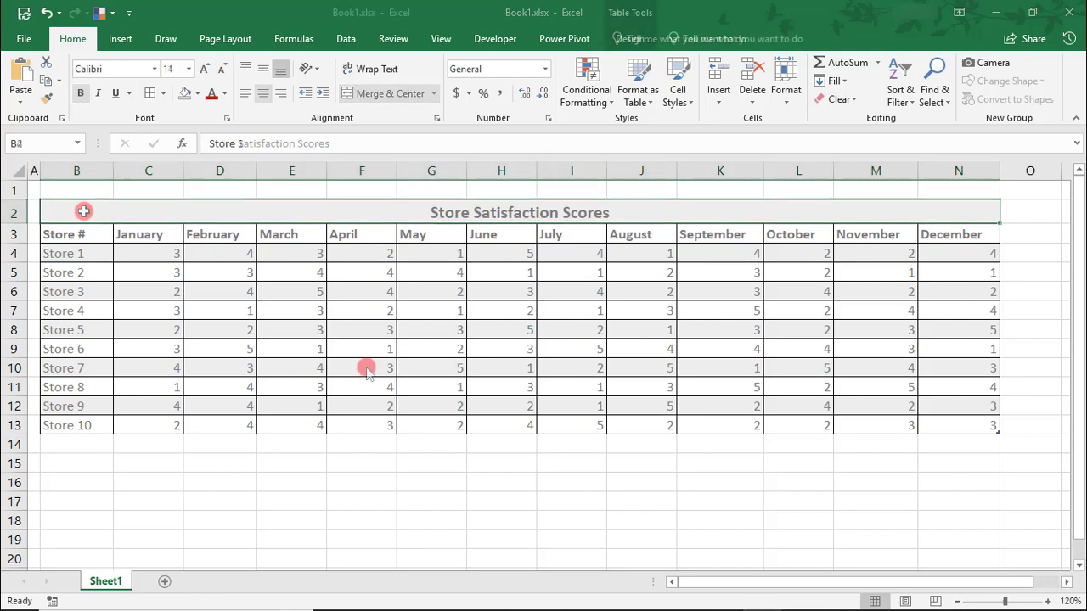
- Start a New Rule for cell B4 using the 'Use a formula' rule type
{"action": "key", "text": "Down"}
{"action": "key", "text": "Down"}
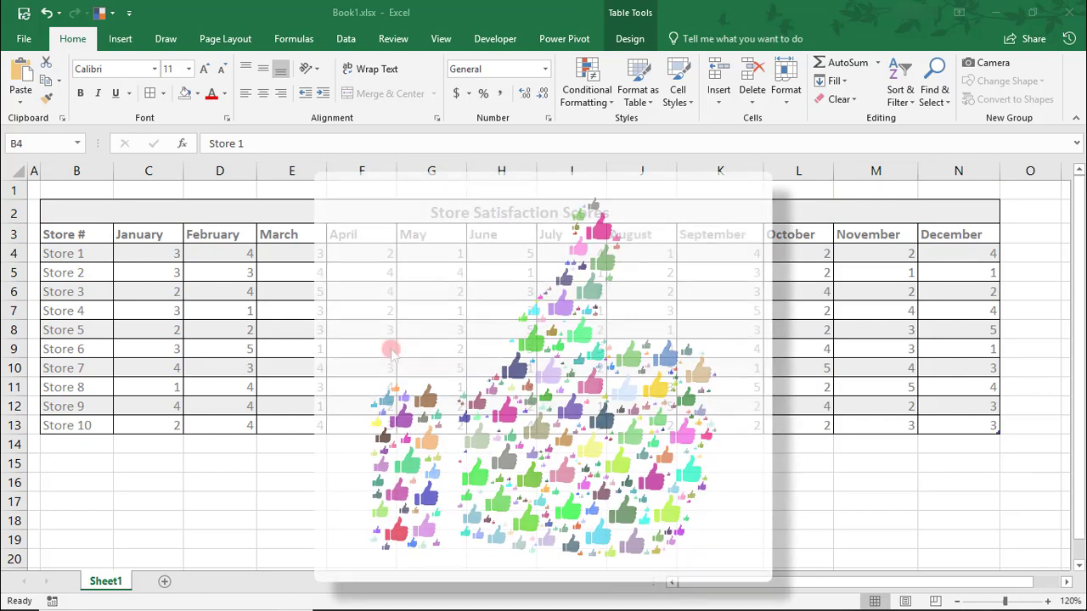
{"action": "left_click", "coordinate": [581, 90]}
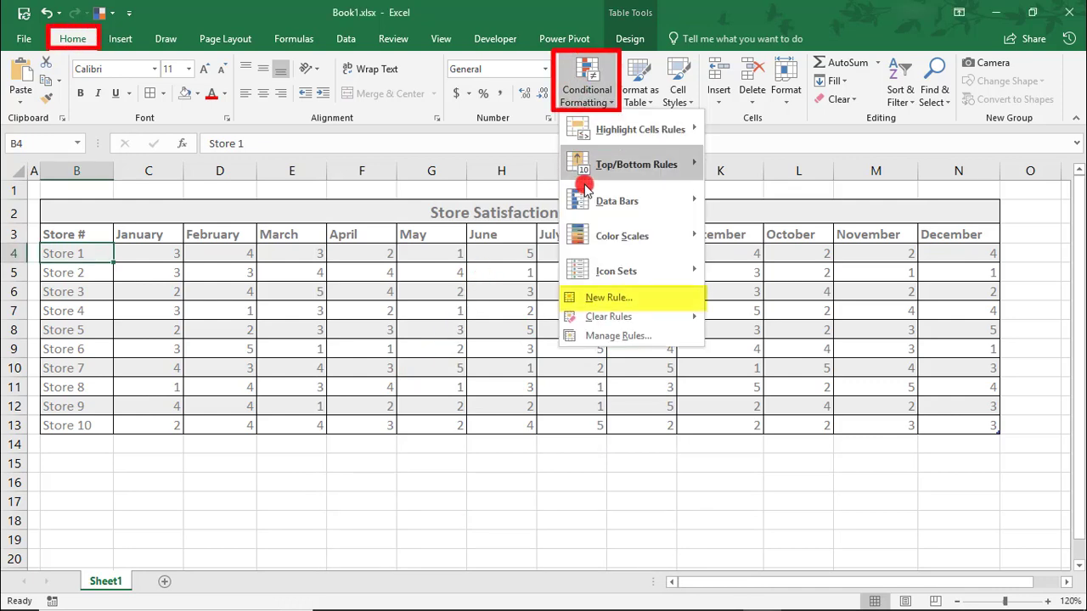
{"action": "left_click", "coordinate": [602, 296]}
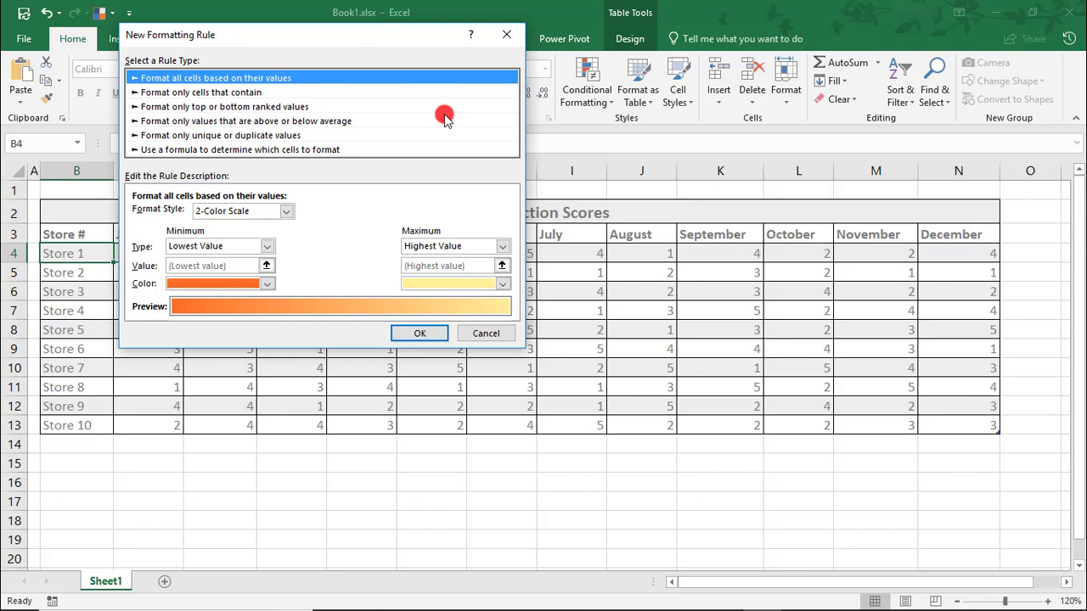
{"action": "left_click", "coordinate": [344, 150]}
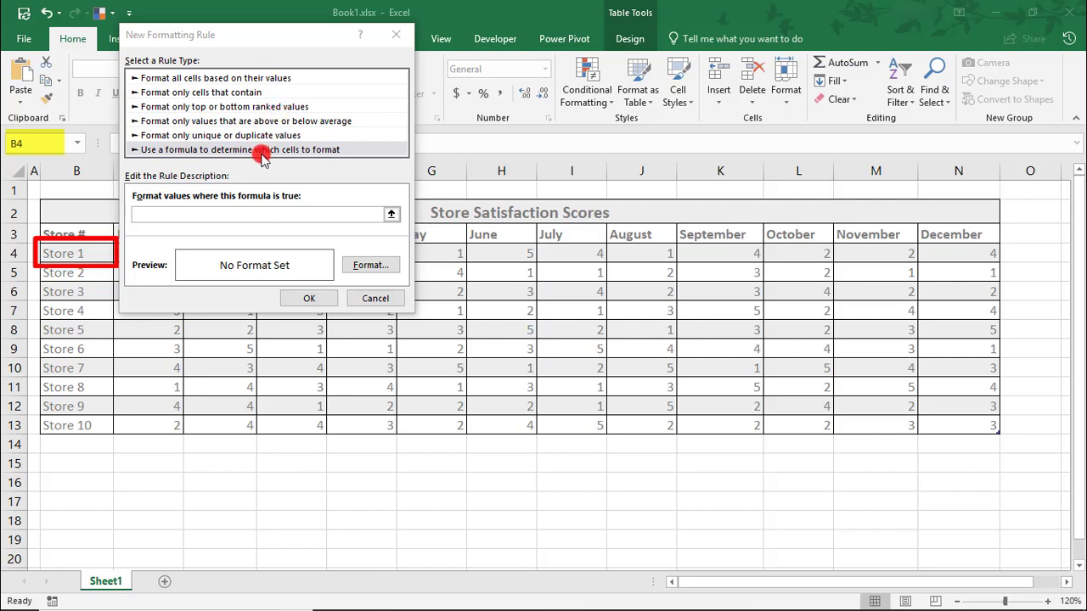
- Enter the rule formula =AVERAGE(C4:N4)<3 by selecting Store 1's scores
{"action": "left_click", "coordinate": [237, 213]}
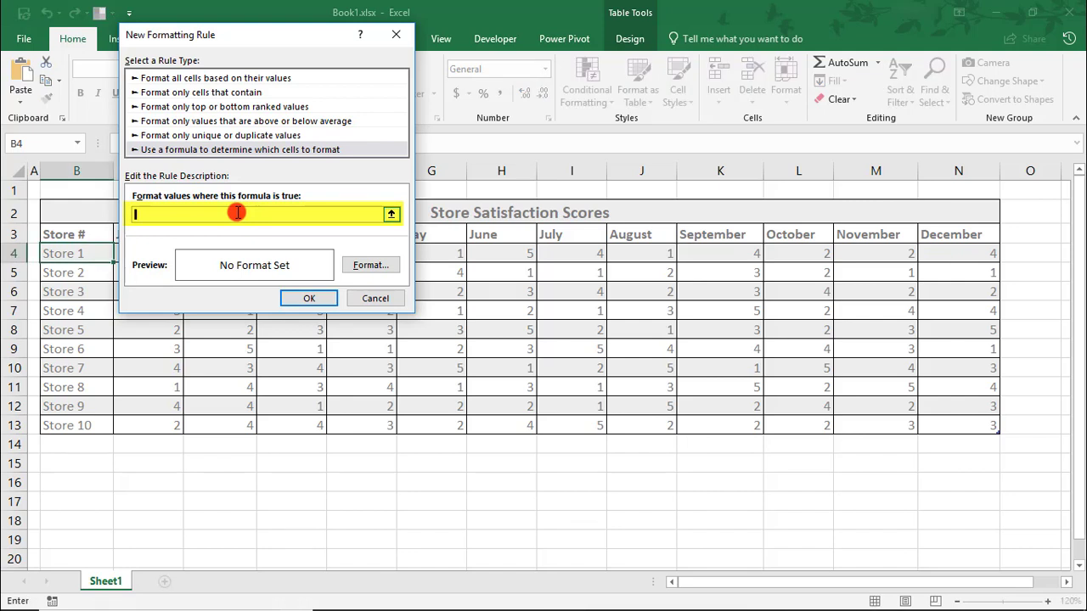
{"action": "type", "text": "="}
{"action": "type", "text": "AVE"}
{"action": "type", "text": "RAGE("}
{"action": "left_click", "coordinate": [390, 215]}
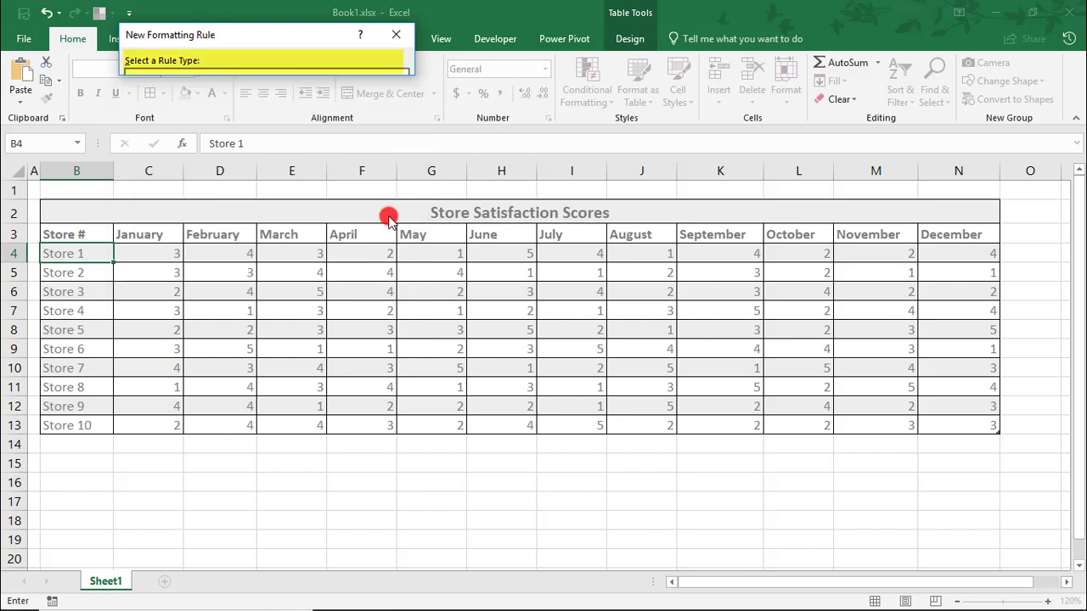
{"action": "left_click_drag", "start_coordinate": [156, 252], "coordinate": [929, 245]}
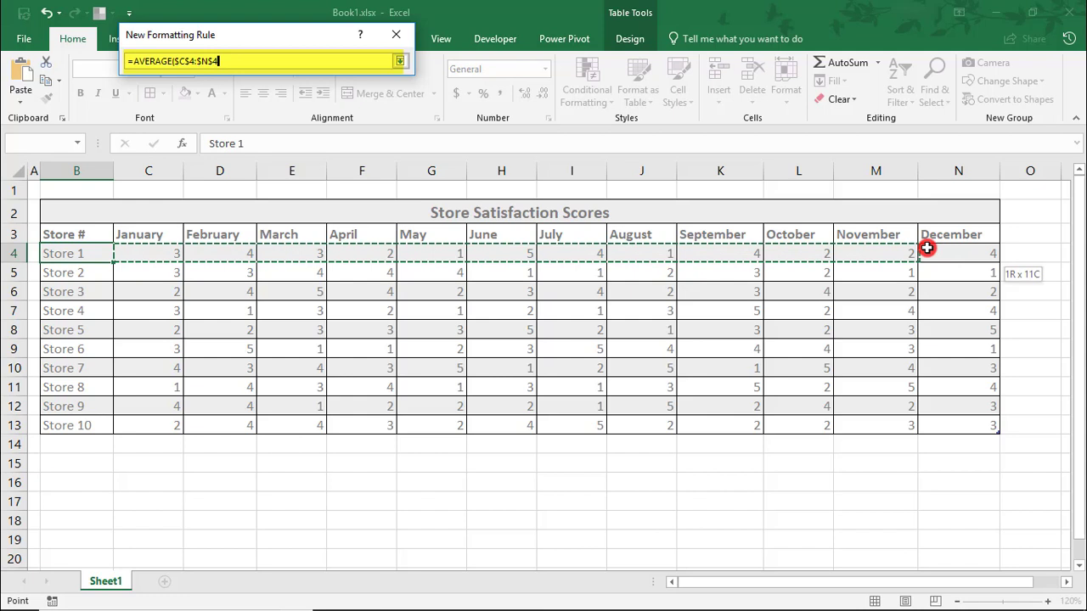
{"action": "type", "text": ")"}
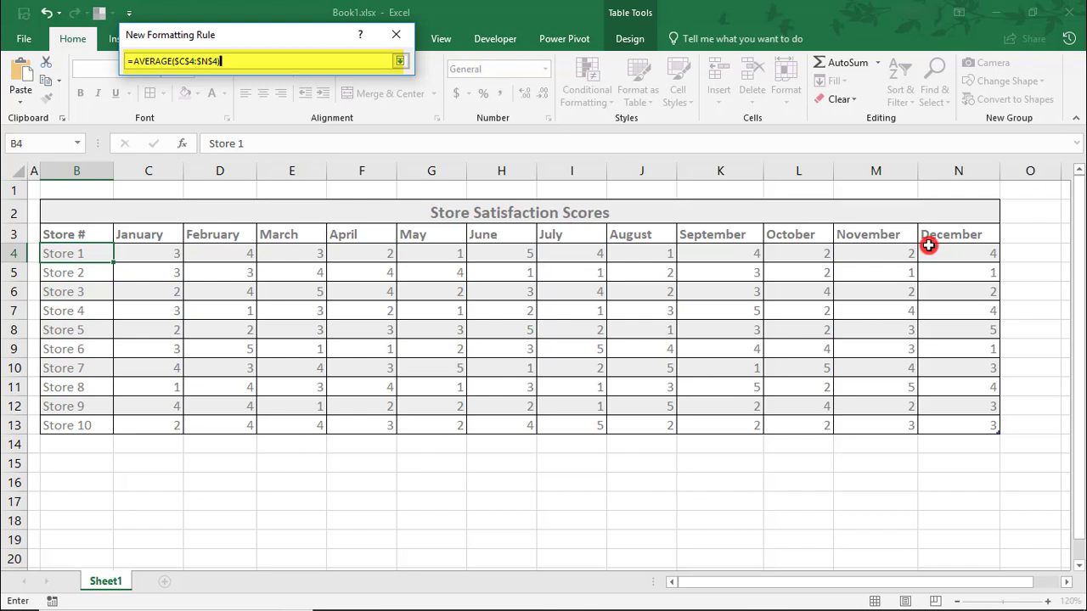
{"action": "type", "text": "<"}
{"action": "type", "text": "3"}
- Make the C4 and N4 references fully relative by removing their $ signs
{"action": "left_click", "coordinate": [399, 60]}
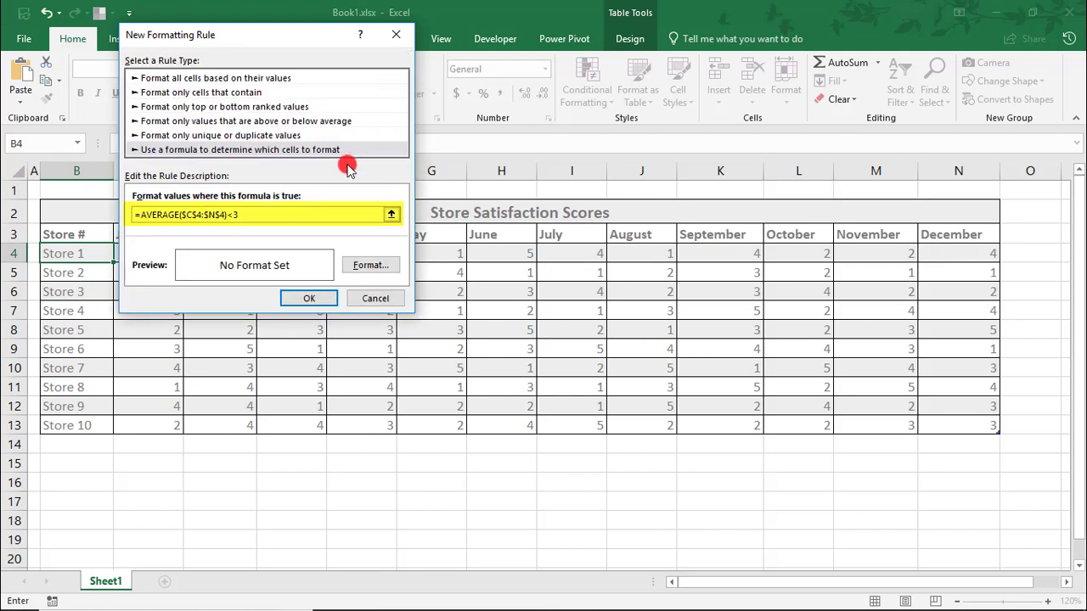
{"action": "left_click", "coordinate": [219, 216]}
{"action": "key", "text": "F4"}
{"action": "key", "text": "F4"}
{"action": "key", "text": "F4"}
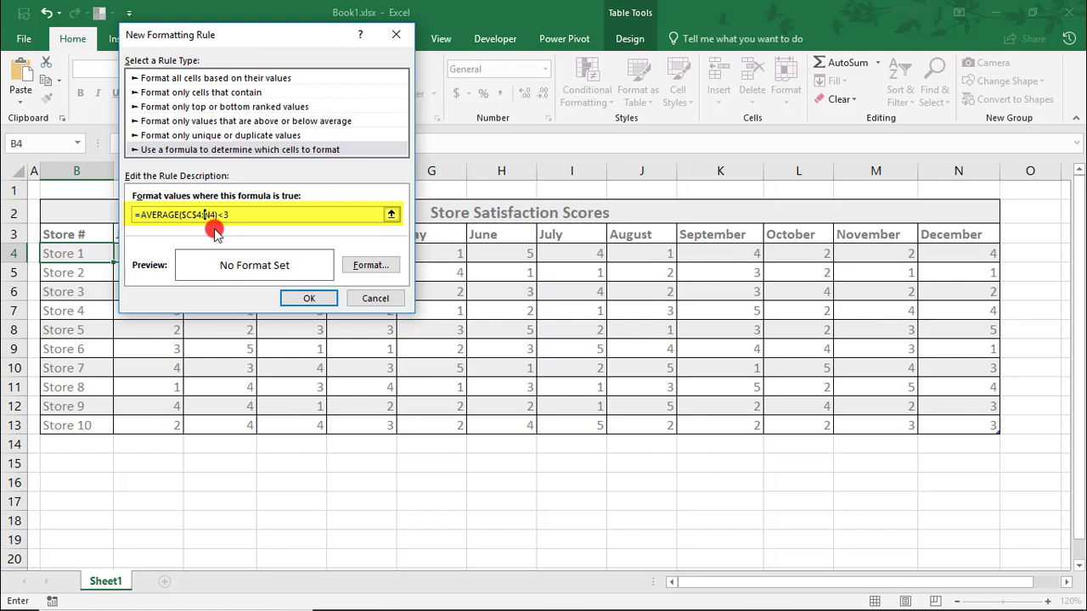
{"action": "left_click", "coordinate": [193, 214]}
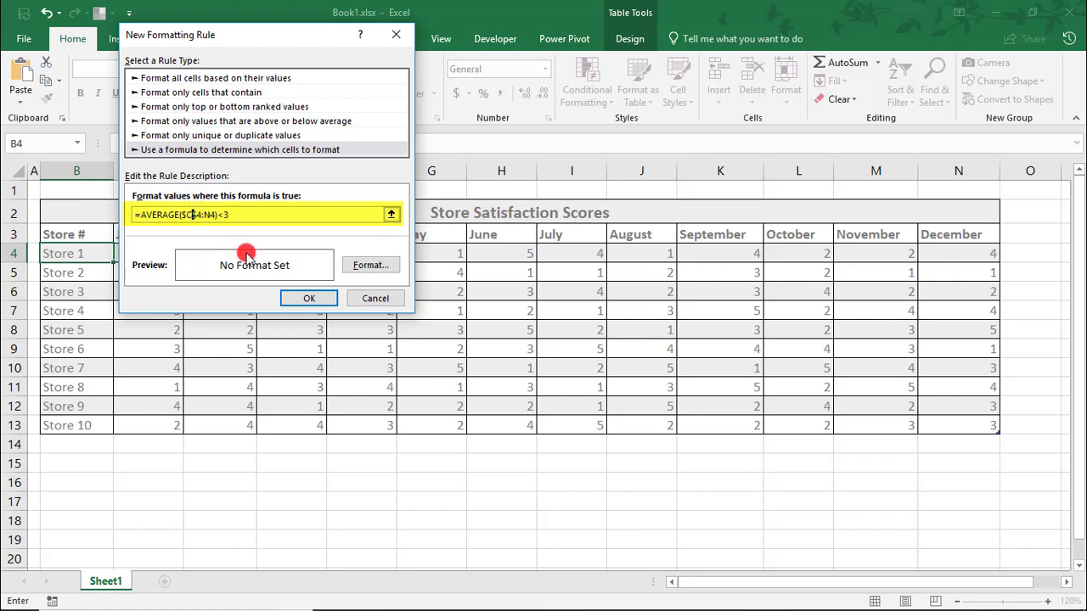
{"action": "key", "text": "F4"}
{"action": "key", "text": "F4"}
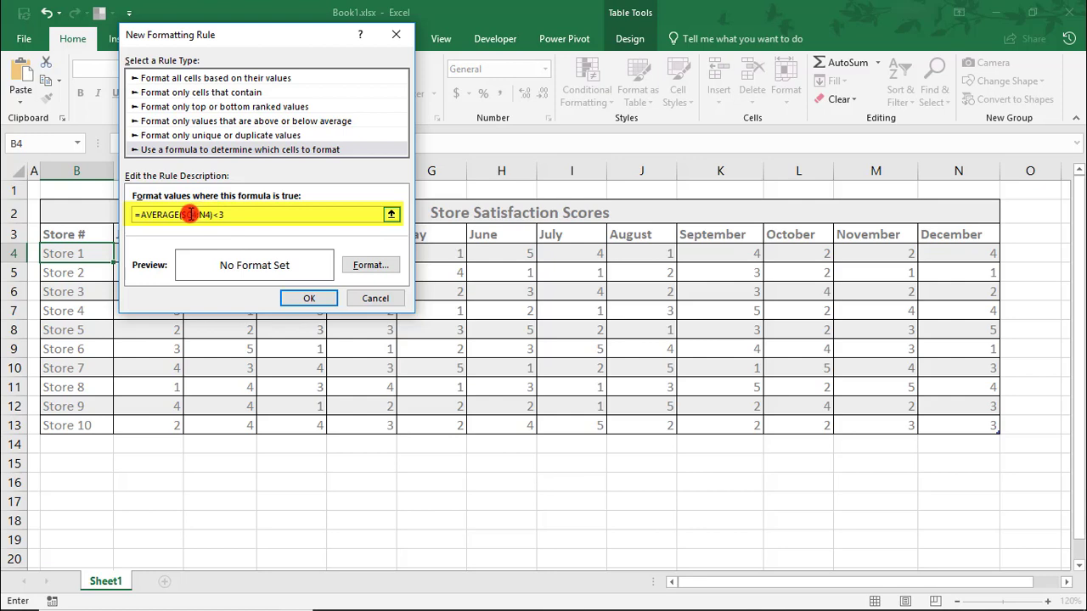
{"action": "key", "text": "F4"}
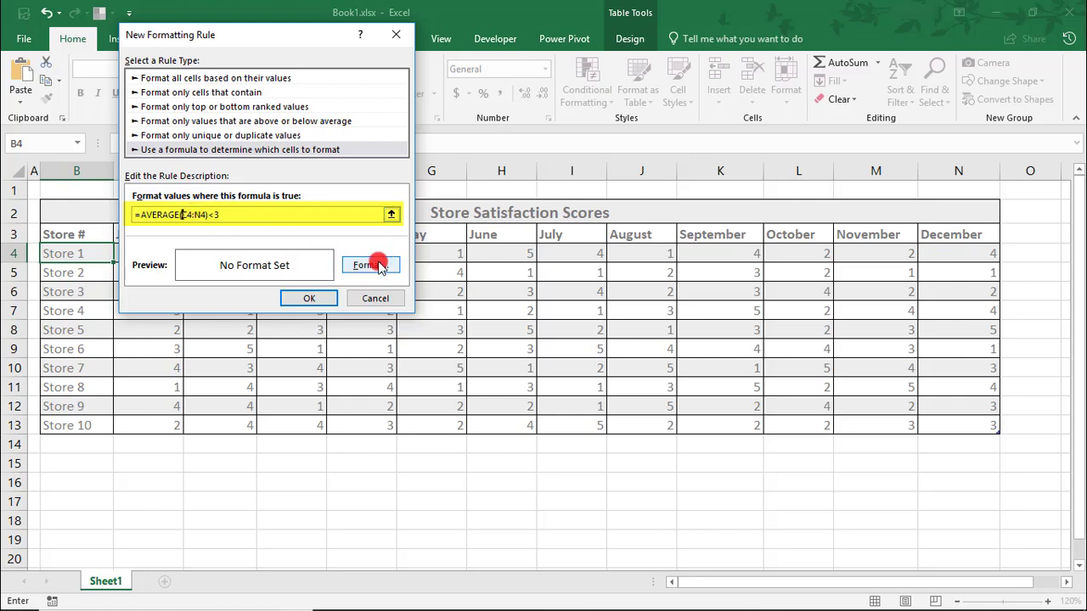
- Set the rule's format to a red, Bold font after reviewing the other tabs
{"action": "left_click", "coordinate": [373, 265]}
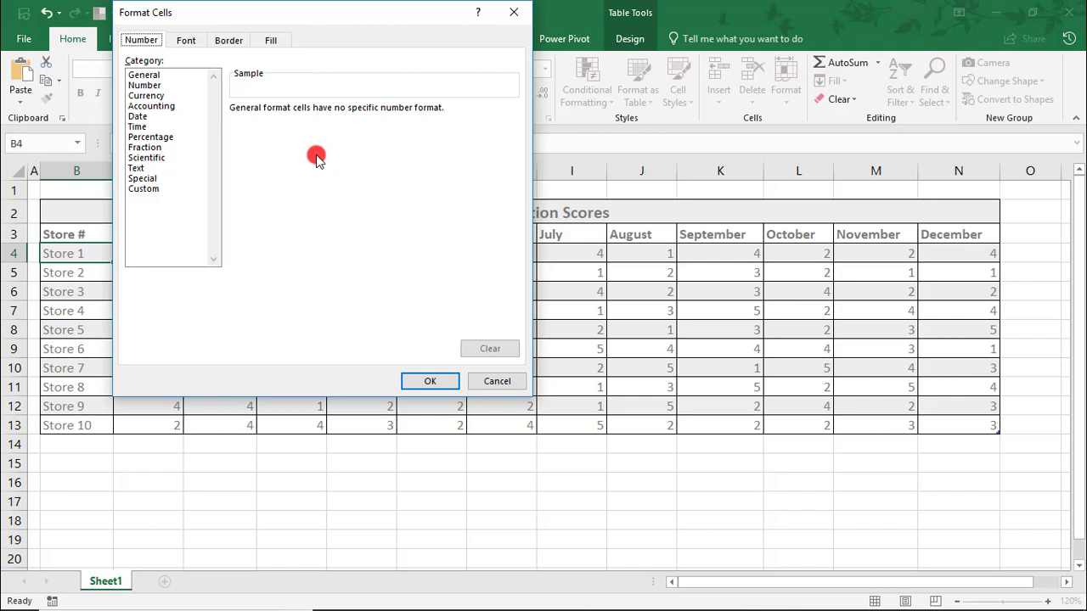
{"action": "left_click", "coordinate": [176, 43]}
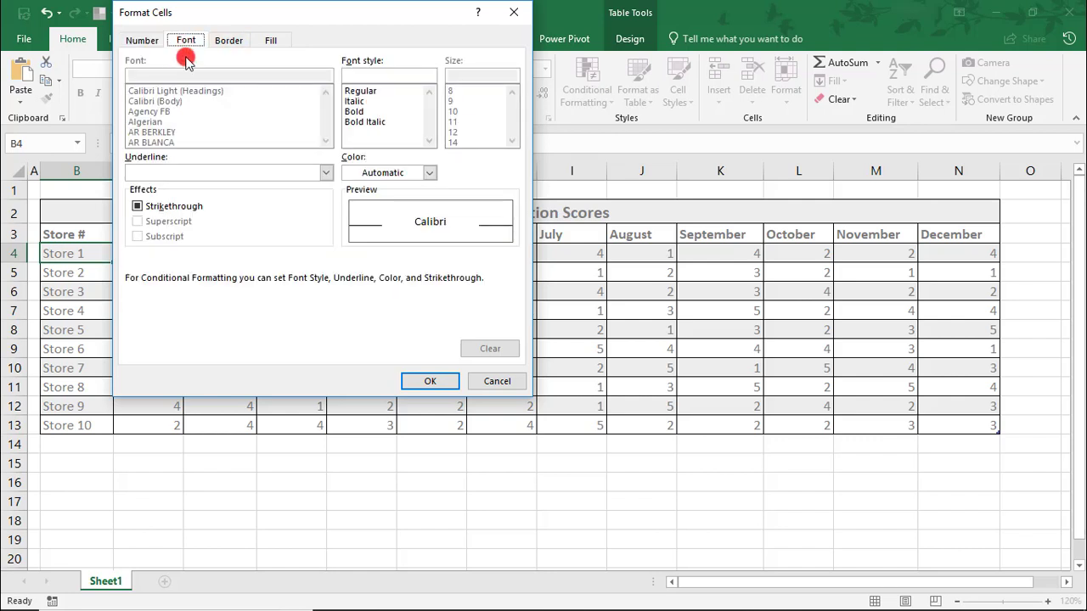
{"action": "left_click", "coordinate": [367, 174]}
{"action": "left_click", "coordinate": [362, 314]}
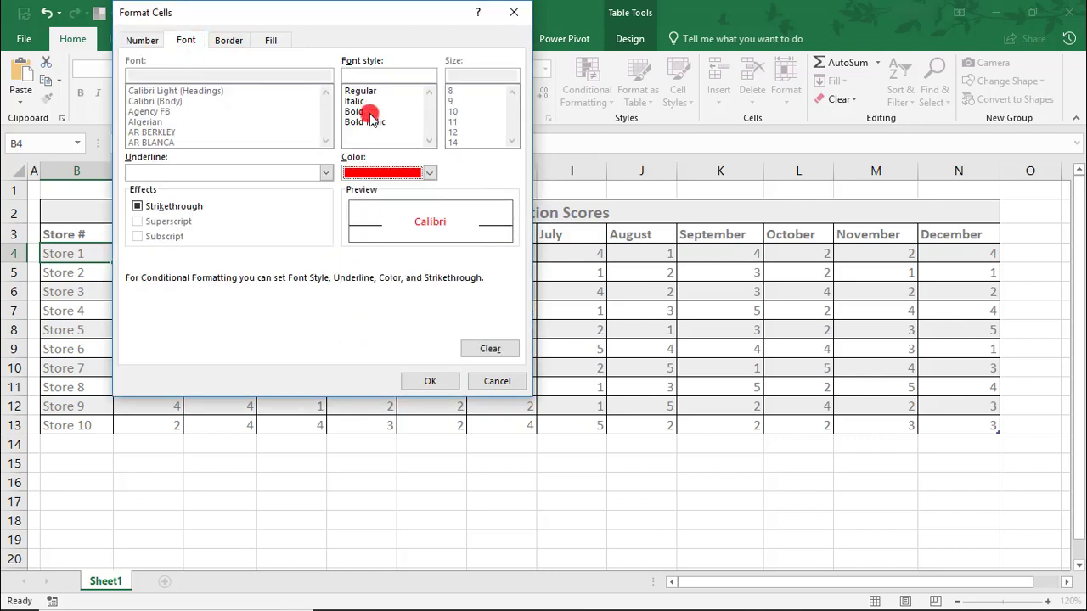
{"action": "left_click", "coordinate": [370, 112]}
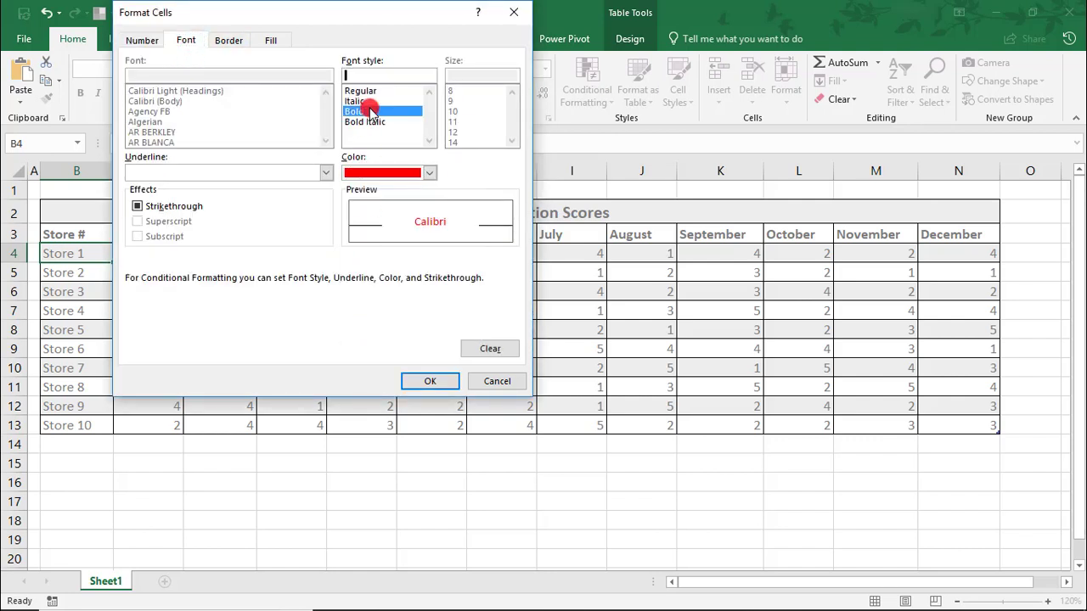
{"action": "left_click", "coordinate": [157, 41]}
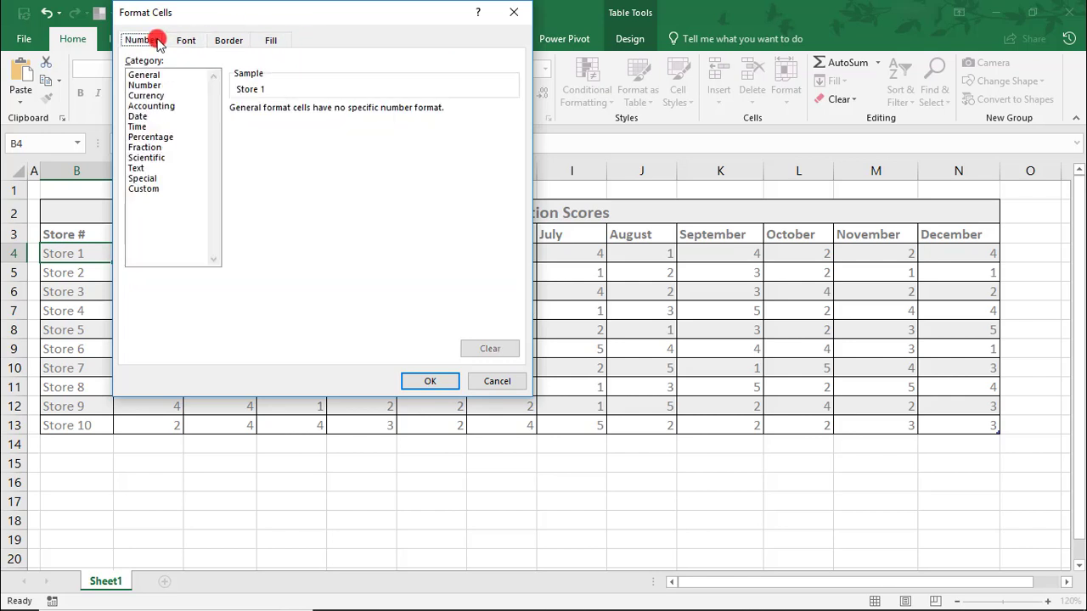
{"action": "left_click", "coordinate": [227, 40]}
{"action": "left_click", "coordinate": [268, 40]}
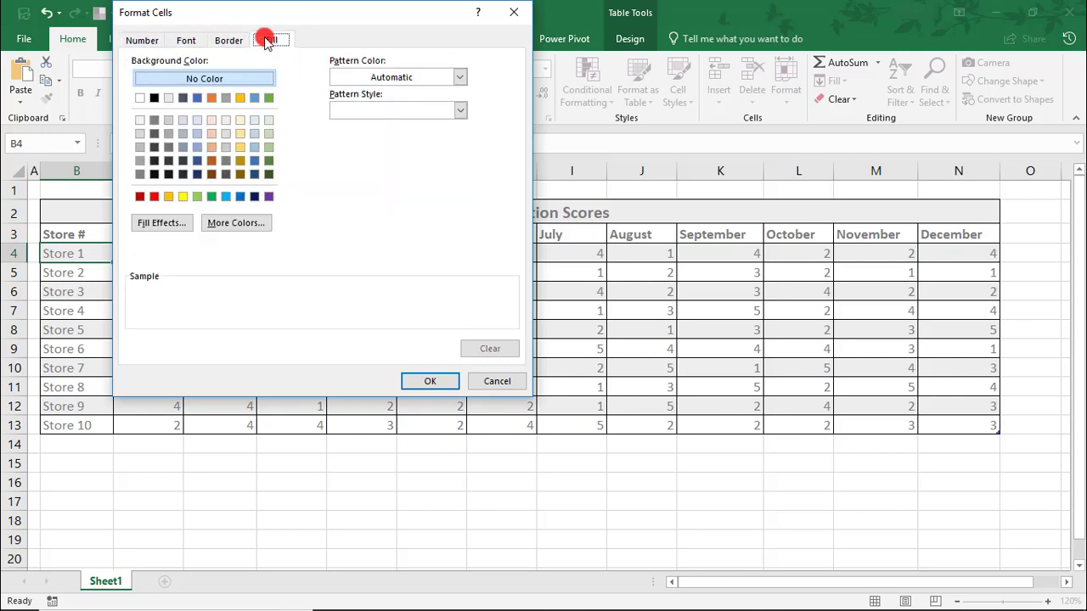
{"action": "left_click", "coordinate": [186, 41]}
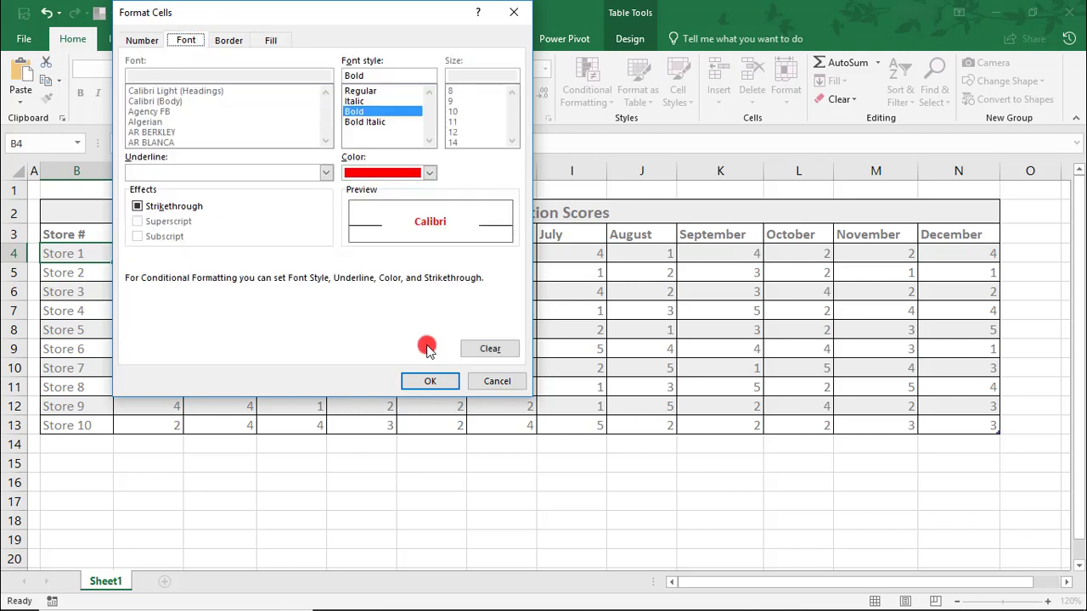
{"action": "left_click", "coordinate": [433, 383]}
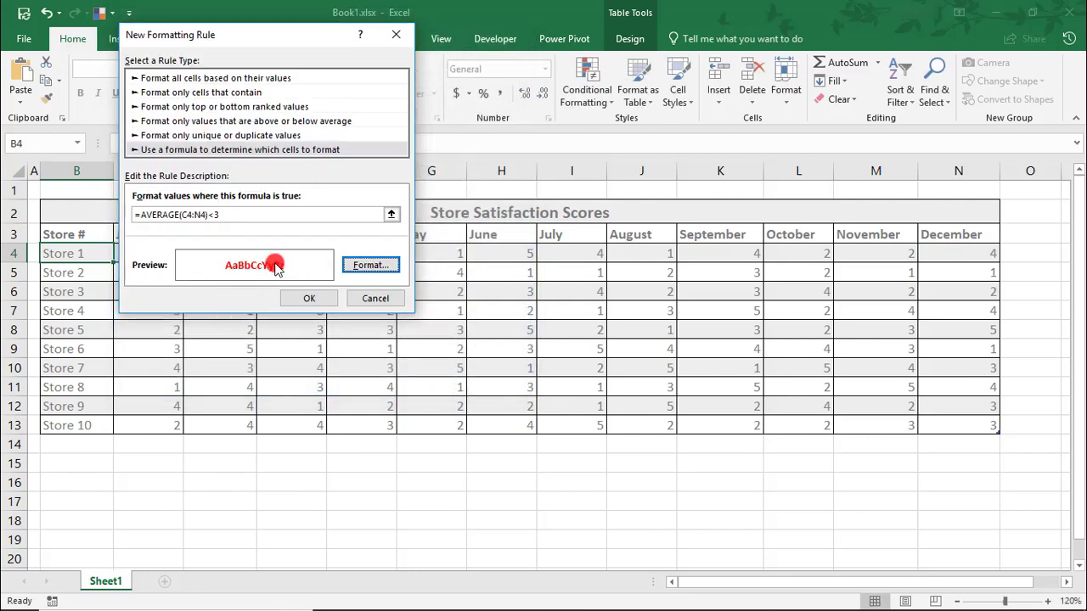
- Create the rule, then Format Paint B4's formatting onto store names B5:B13
{"action": "left_click", "coordinate": [294, 299]}
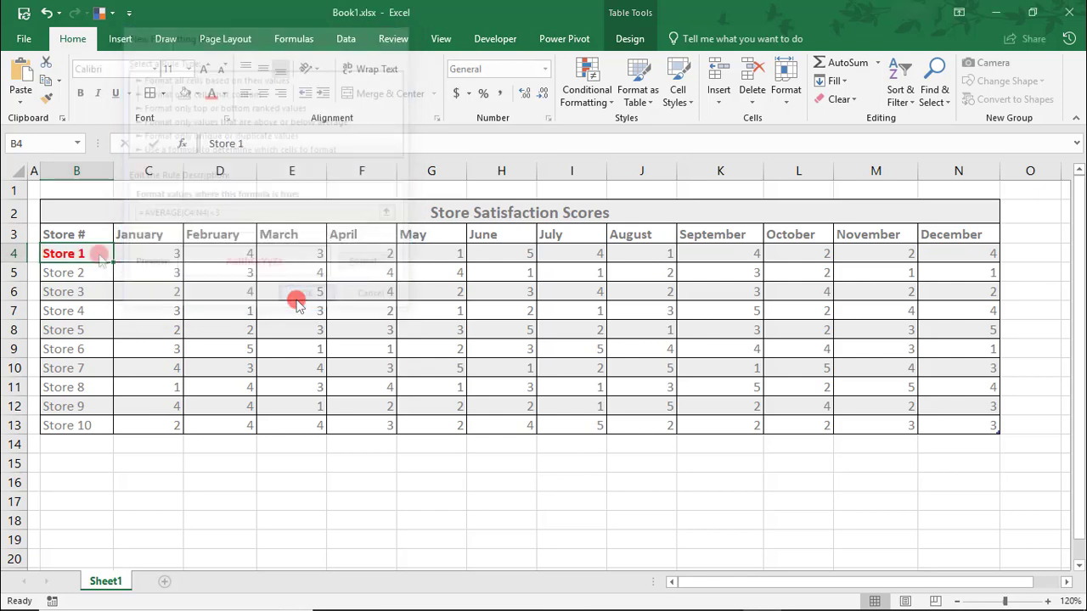
{"action": "left_click", "coordinate": [87, 249]}
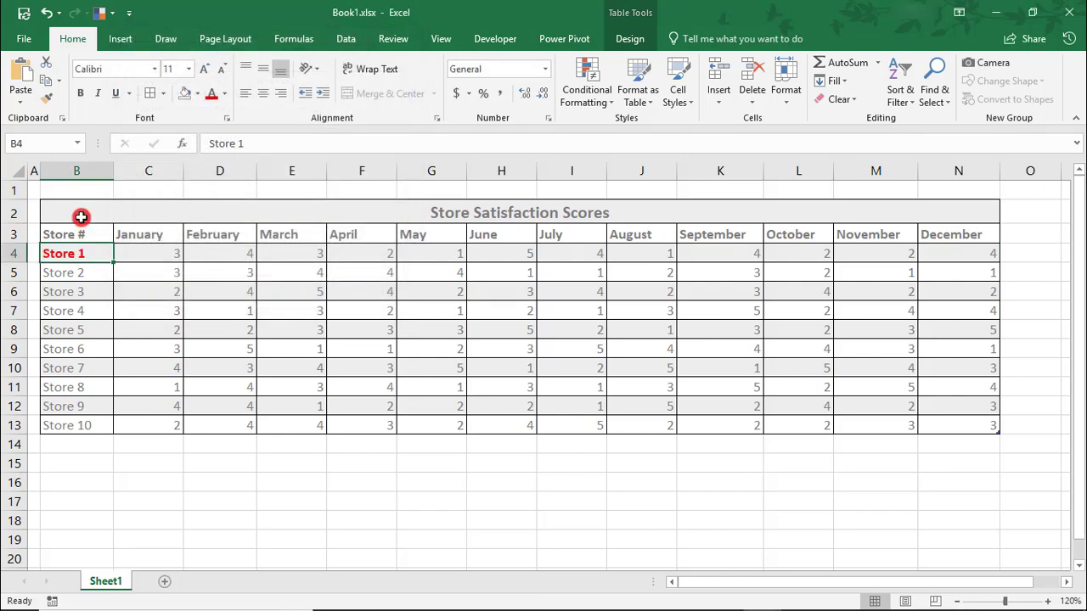
{"action": "left_click", "coordinate": [52, 99]}
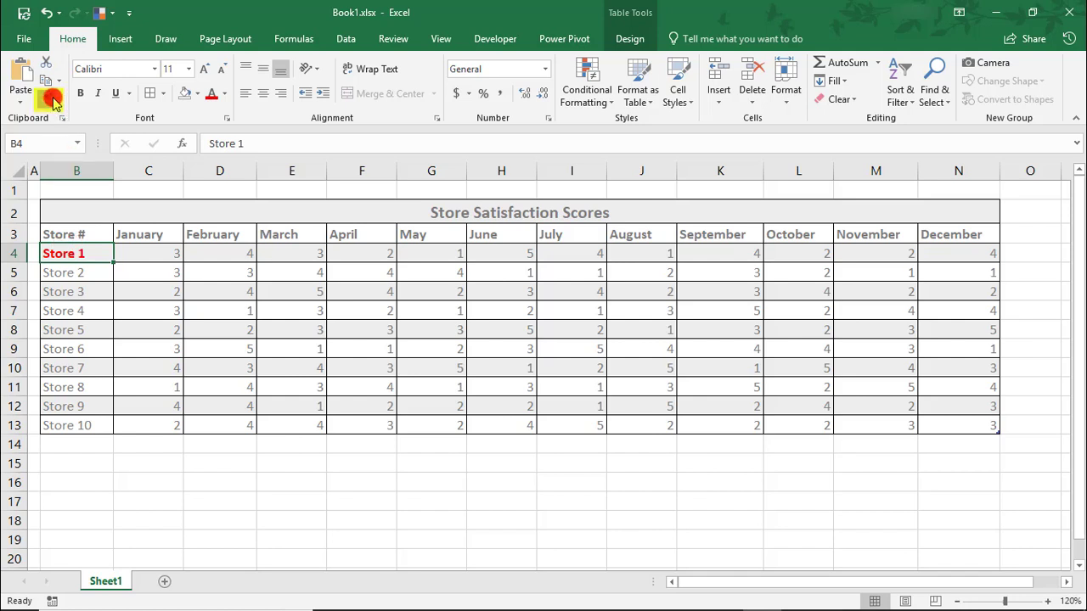
{"action": "left_click", "coordinate": [52, 99]}
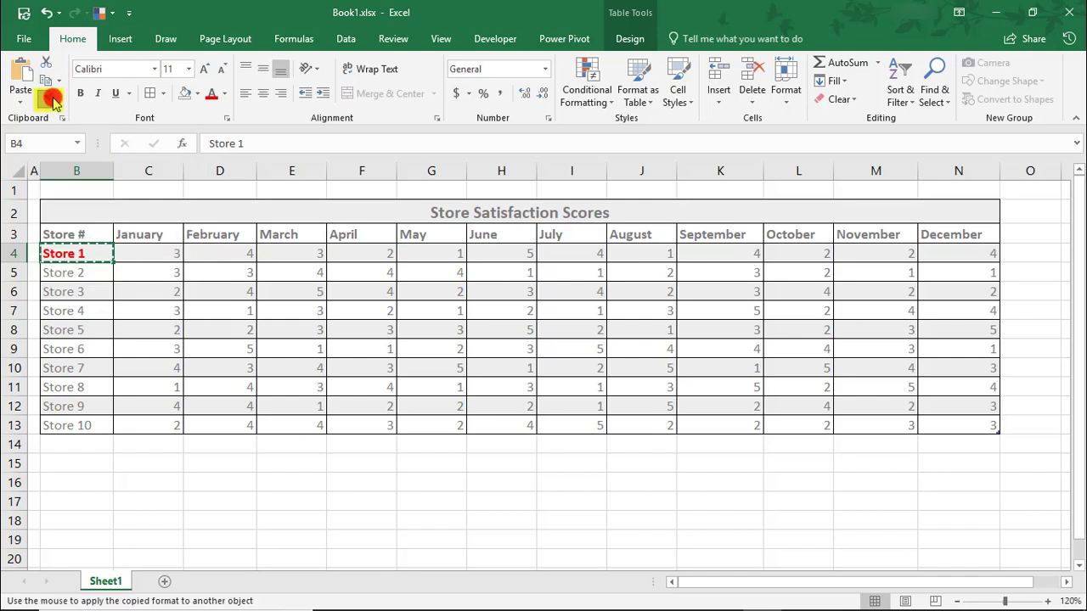
{"action": "left_click_drag", "start_coordinate": [55, 271], "coordinate": [63, 422]}
{"action": "left_click", "coordinate": [77, 458]}
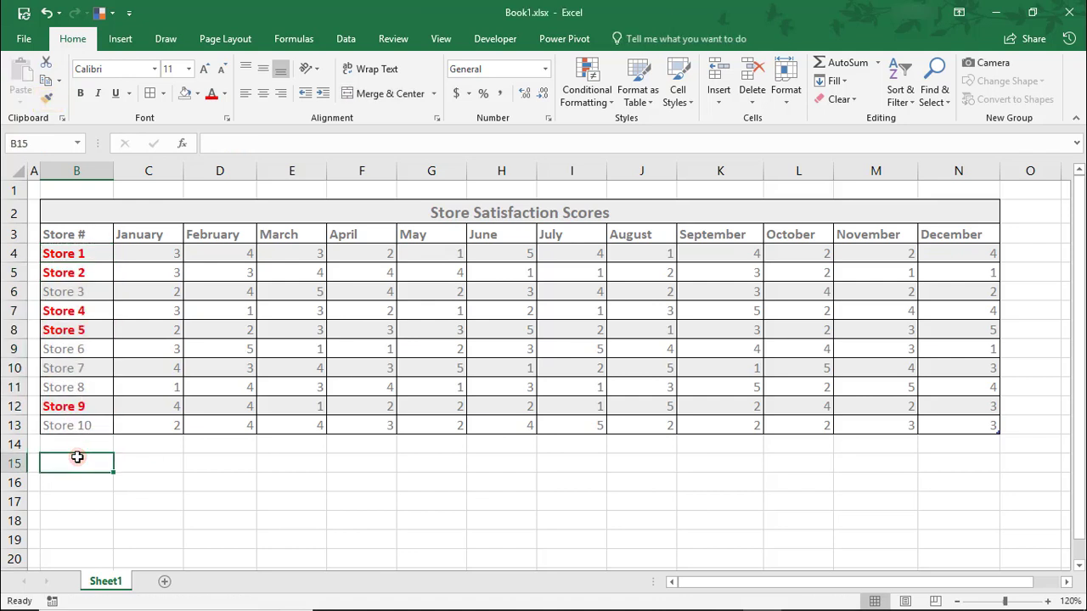